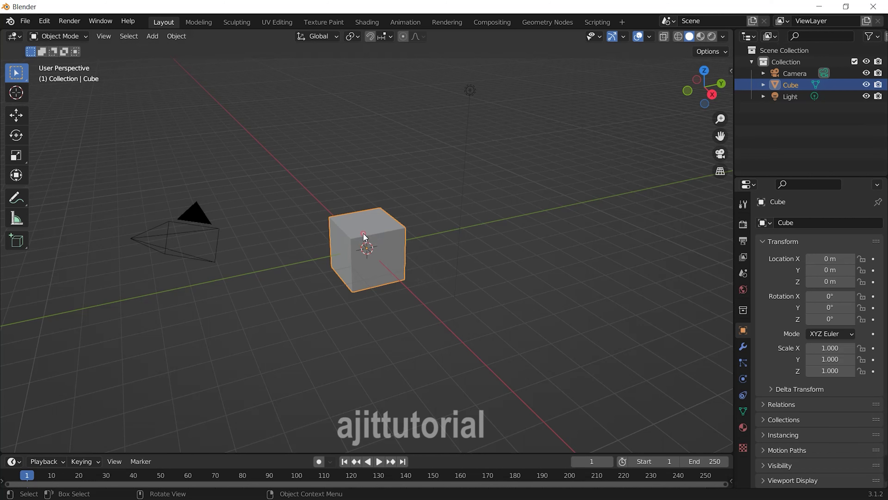
Delete the default cube and add a mesh plane at the world origin
left_click(153, 36)
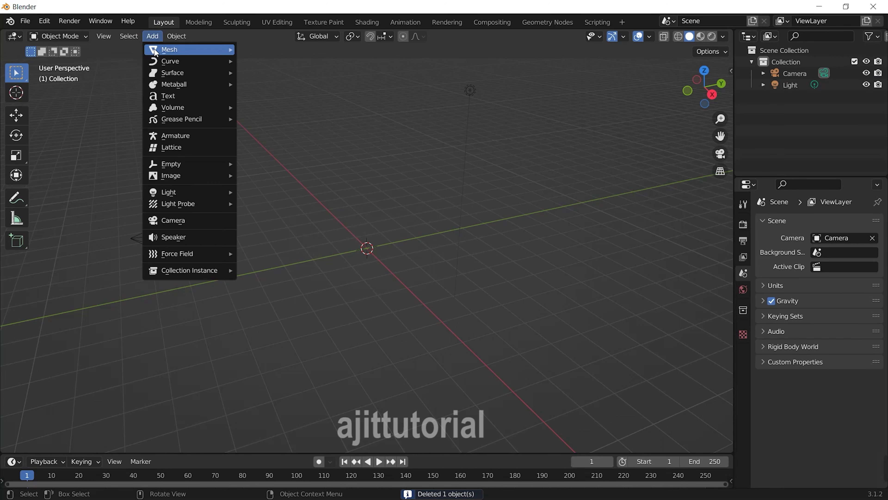
mouse_move(156, 52)
left_click(260, 52)
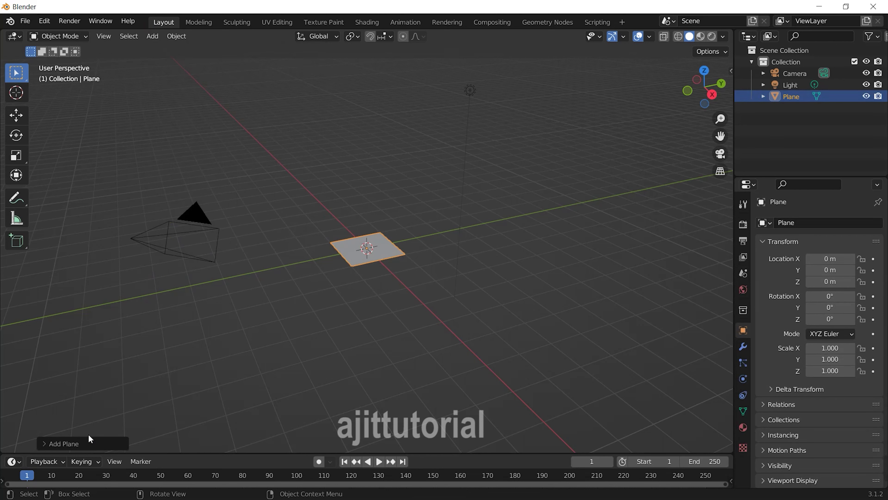
Set the new plane's size to 0.5 m and its X rotation to 90°
left_click(88, 442)
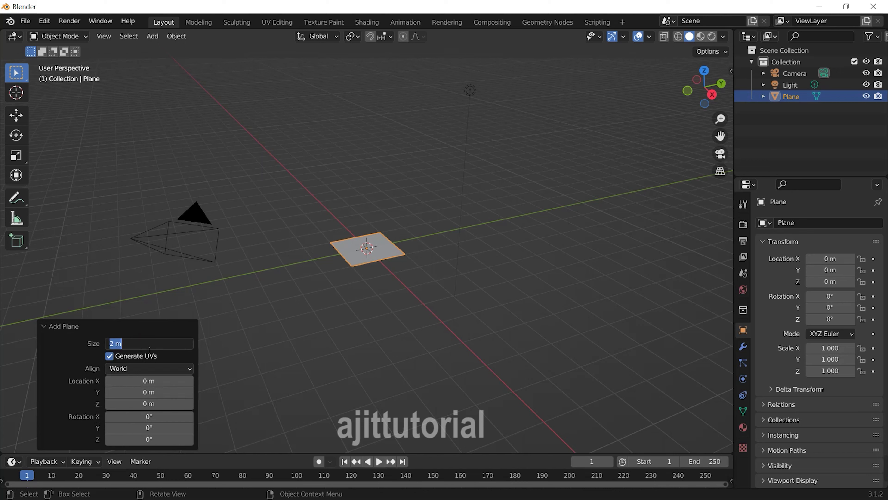
left_click(155, 419)
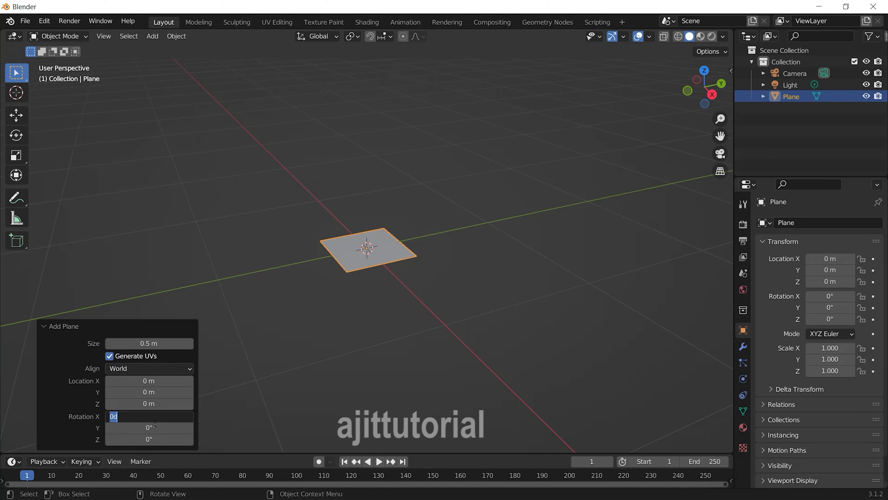
key("Return")
middle_click_drag(390, 287, 737, 351)
Add an Array modifier to the plane with a fixed count of 64
left_click(743, 347)
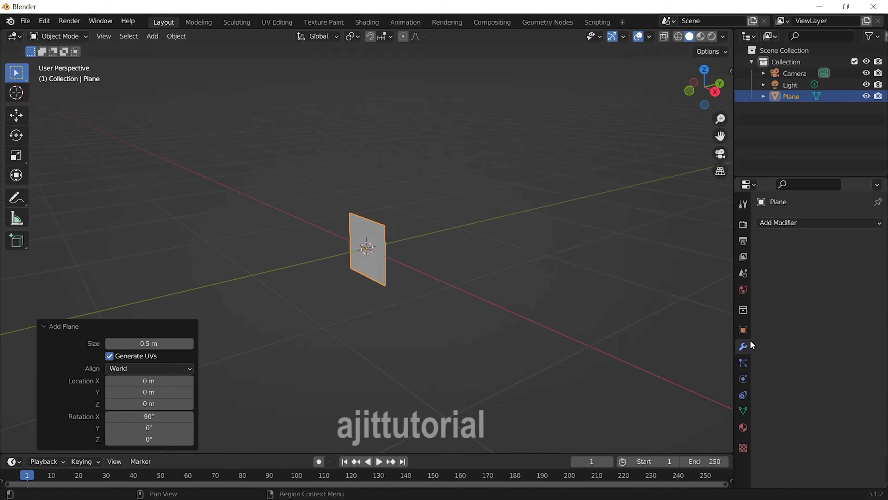
left_click(795, 223)
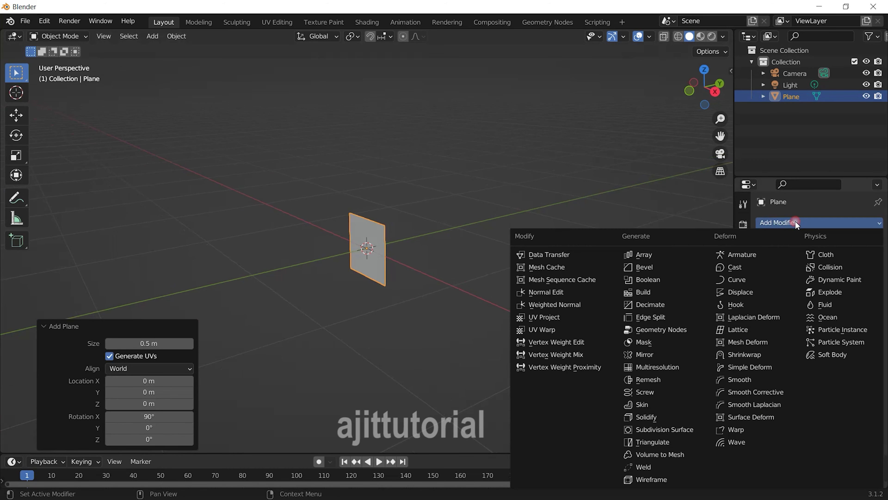
left_click(657, 255)
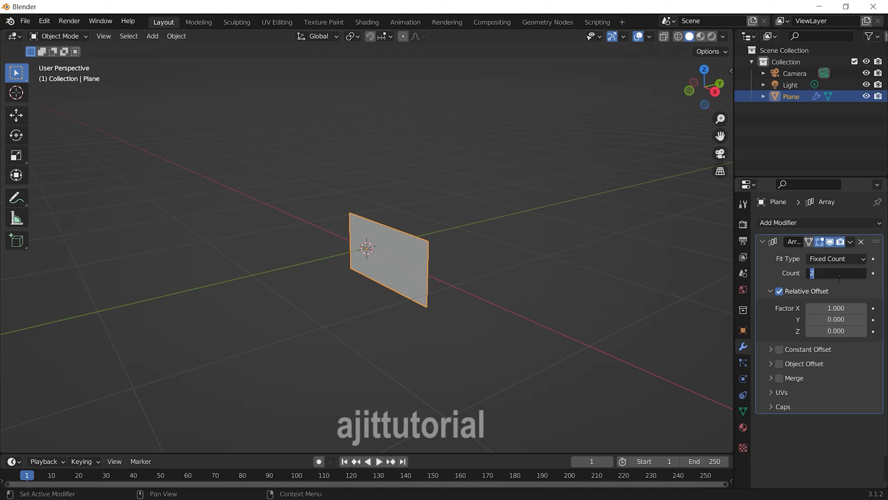
type("64")
key("Return")
Replace the array's relative offset with a constant offset of 0 m in X and Y and 0.02 m in Z
left_click(779, 291)
left_click(779, 349)
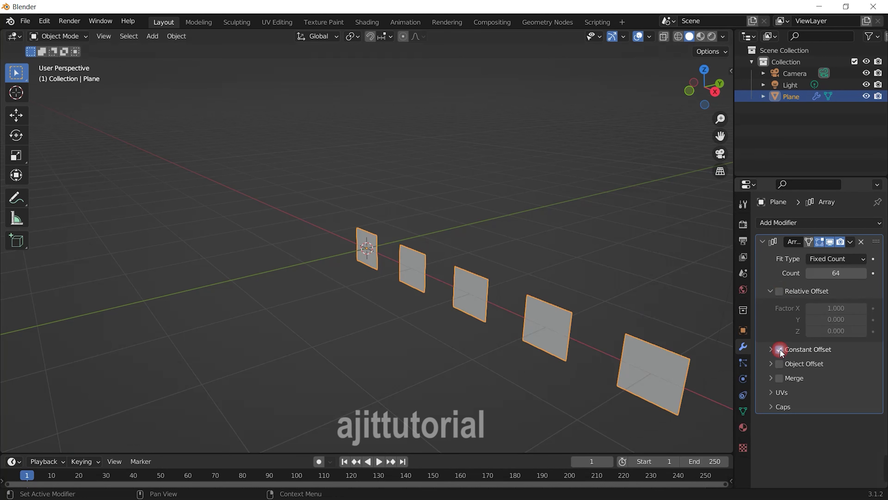
left_click(771, 349)
left_click_drag(835, 366, 838, 395)
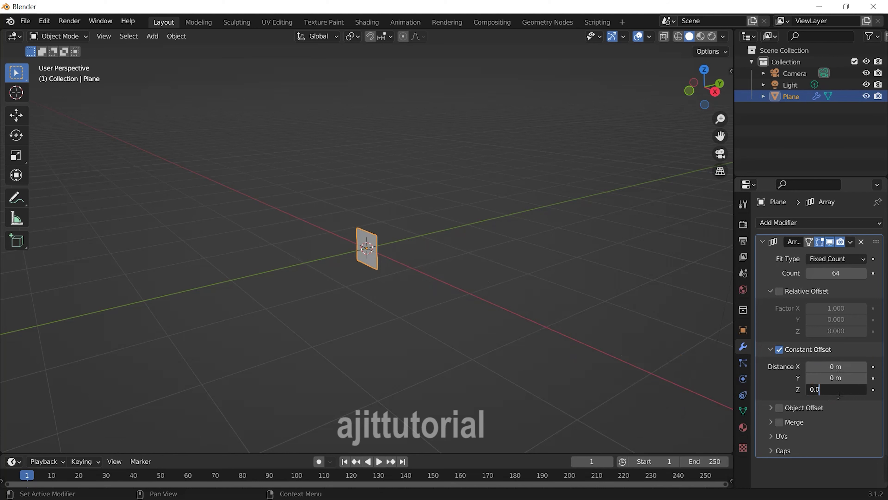
key("Return")
scroll(364, 289, "up", 4)
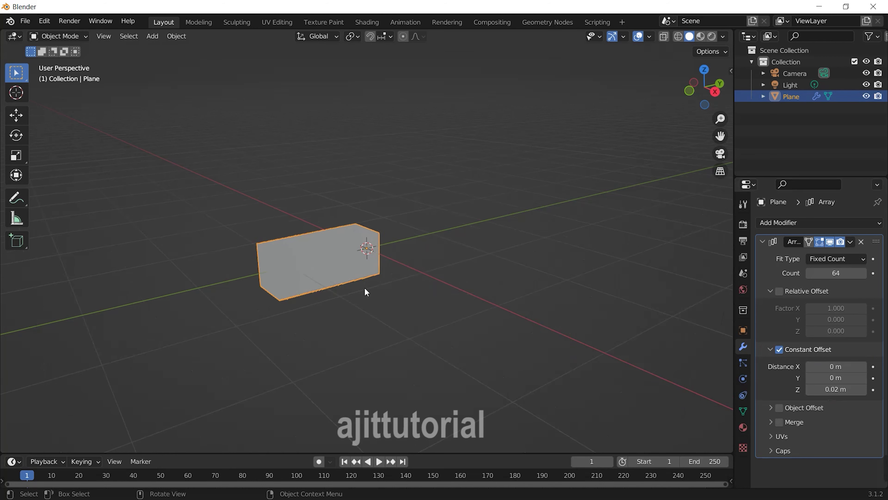
middle_click_drag(480, 292, 452, 322)
scroll(452, 322, "down", 3)
scroll(452, 322, "up", 2)
Export the scene as an FBX file named God rays
left_click(25, 22)
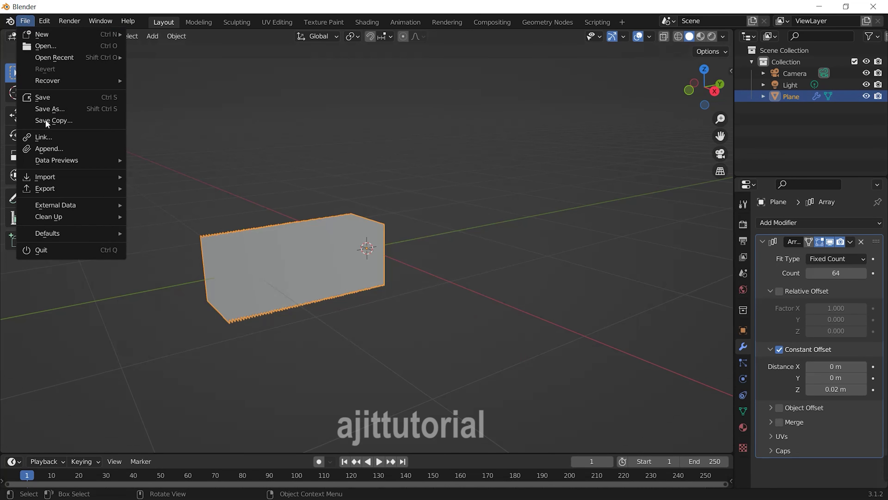
left_click(157, 258)
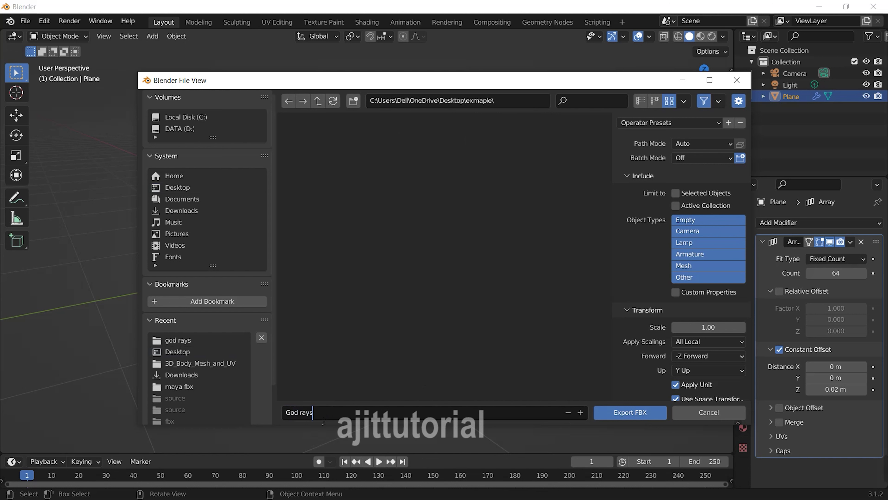
type("God rays")
left_click(637, 416)
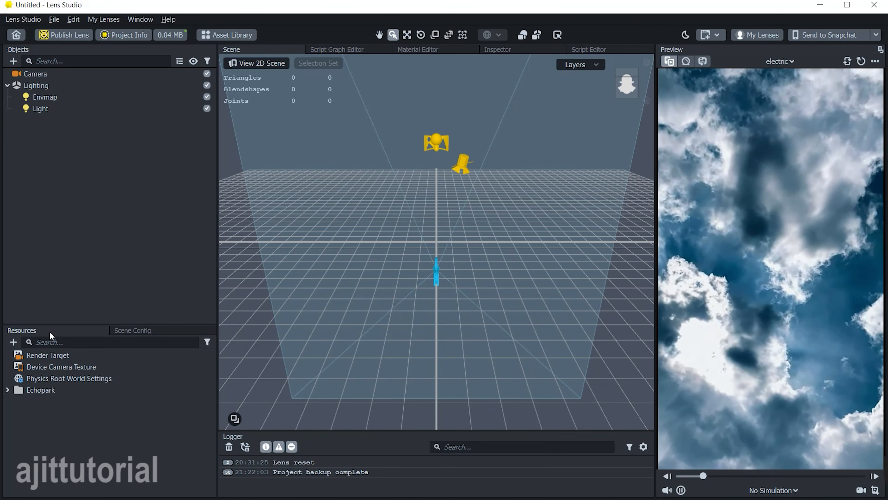
Switch to Lens Studio and import the god rays FBX file into the project resources
left_click(13, 341)
left_click(67, 323)
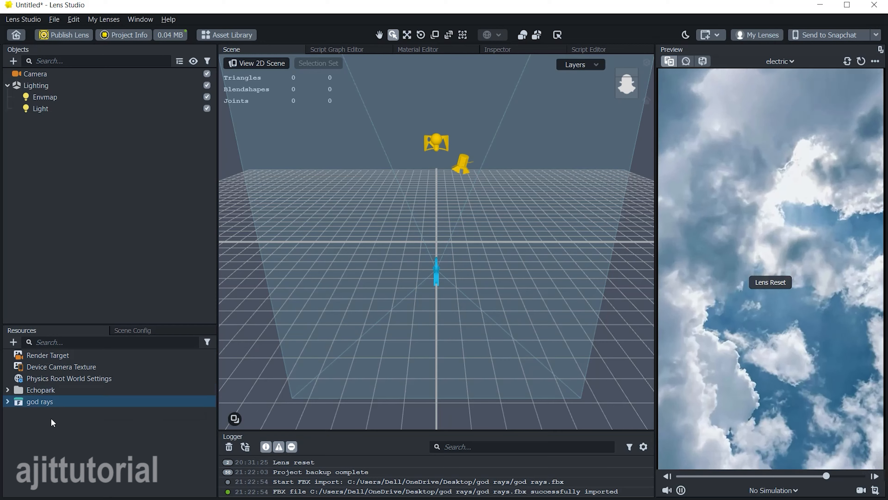
left_click(52, 421)
Expand the imported god rays asset and place its god rays object in the scene hierarchy
left_click(5, 403)
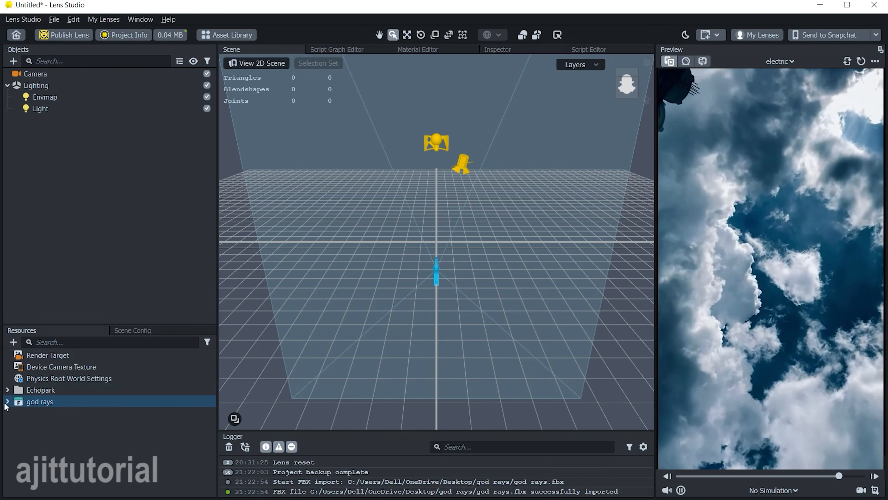
left_click(8, 401)
left_click_drag(49, 424, 68, 258)
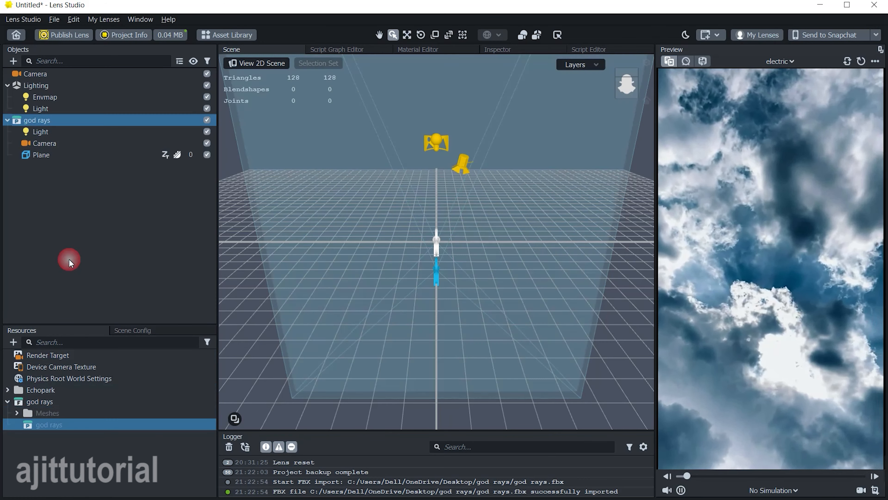
scroll(528, 325, "down", 3)
left_click_drag(527, 326, 564, 323, "alt")
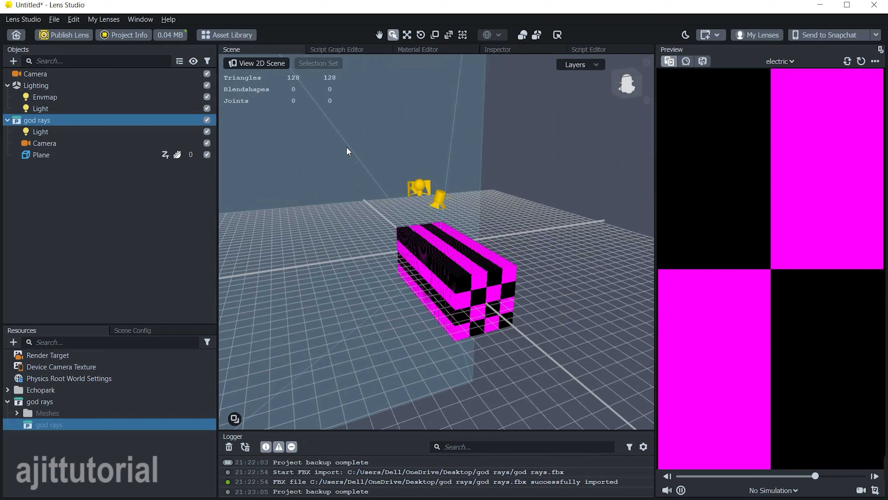
Create a Graph Empty material in the project resources
left_click(13, 342)
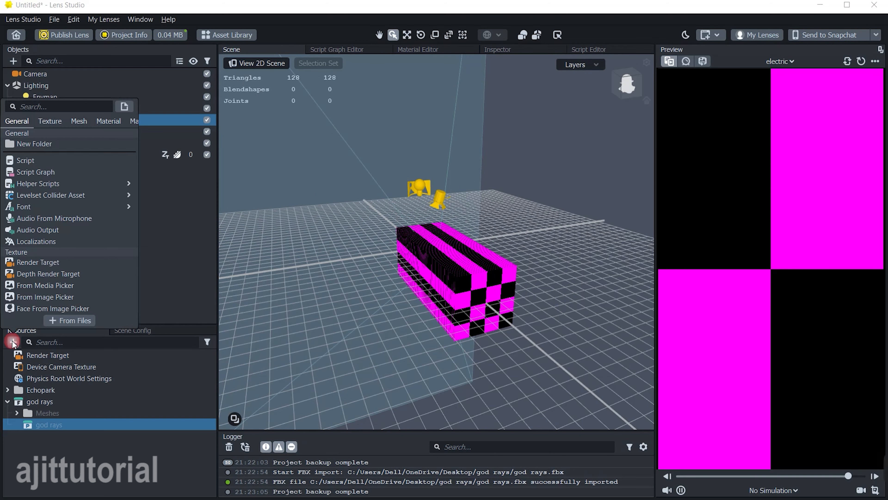
scroll(35, 259, "down", 10)
left_click(76, 237)
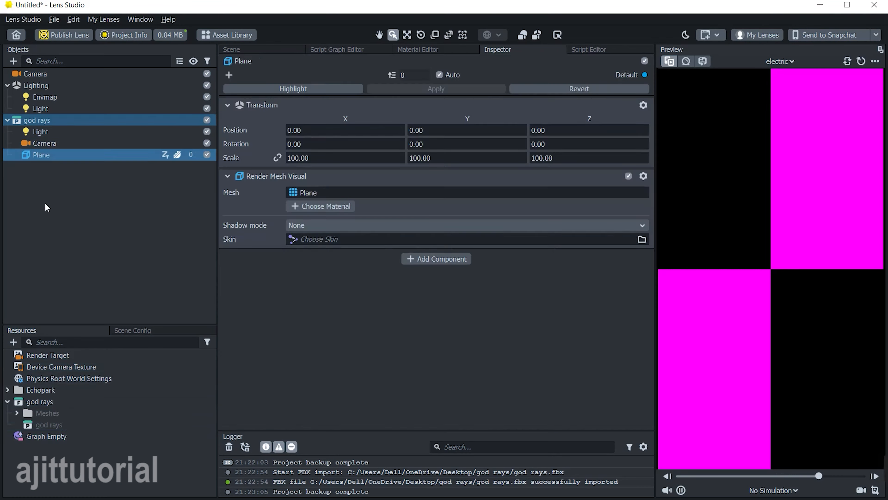
Assign the Graph Empty material to the Plane's Render Mesh Visual
left_click(45, 203)
left_click(45, 155)
left_click(334, 206)
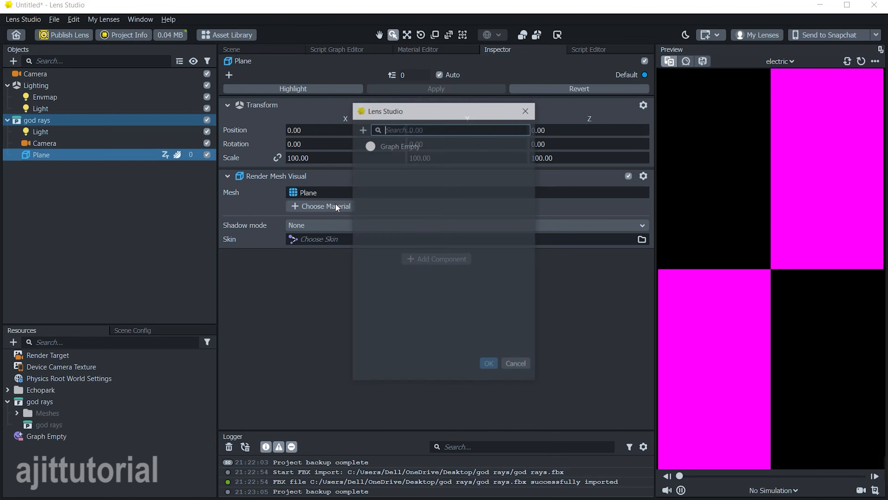
left_click(488, 365)
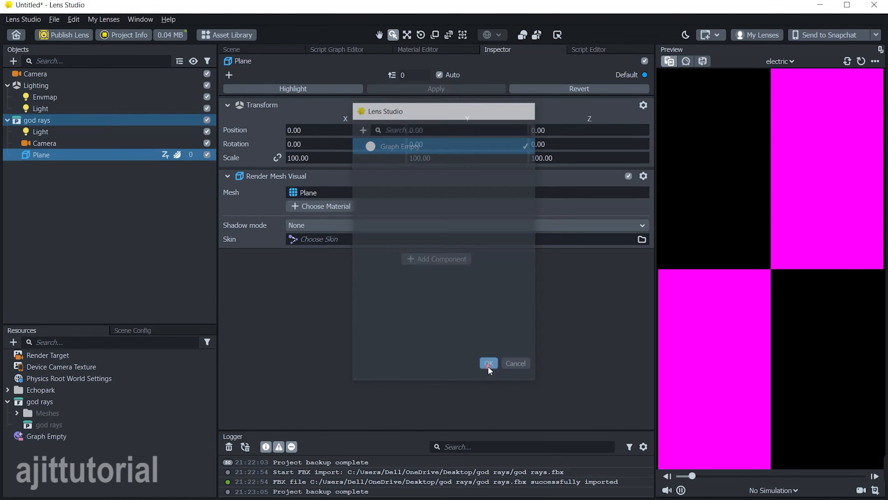
Set the Graph Empty material's blend mode to Add
left_click(69, 437)
left_click(308, 198)
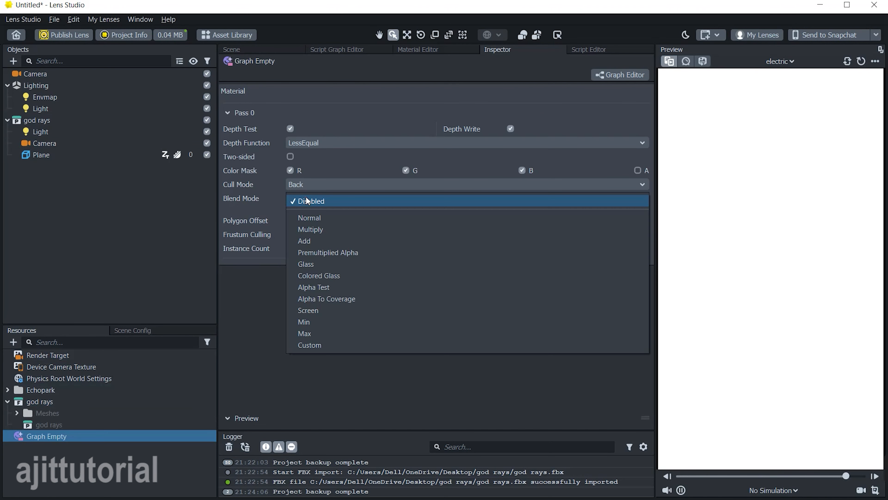
left_click(312, 241)
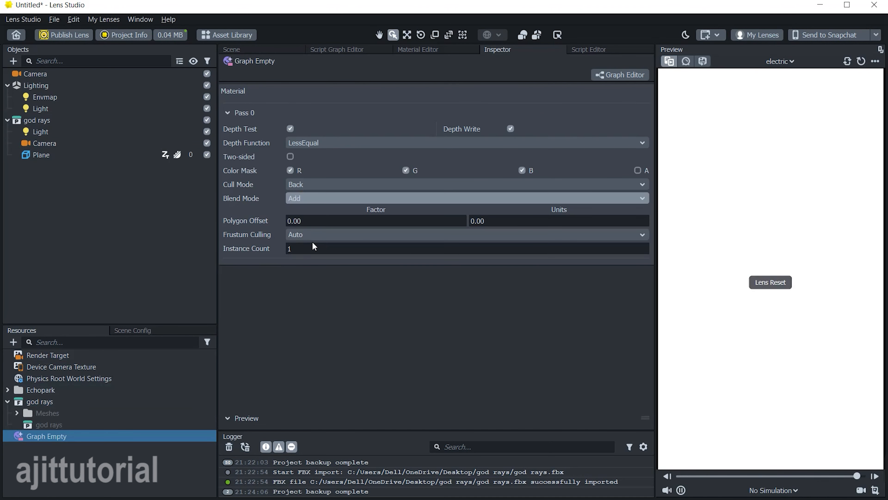
Open the Graph Empty material's graph, make room beside the Shader node and add a Texture 2D Parameter node
double_click(44, 436)
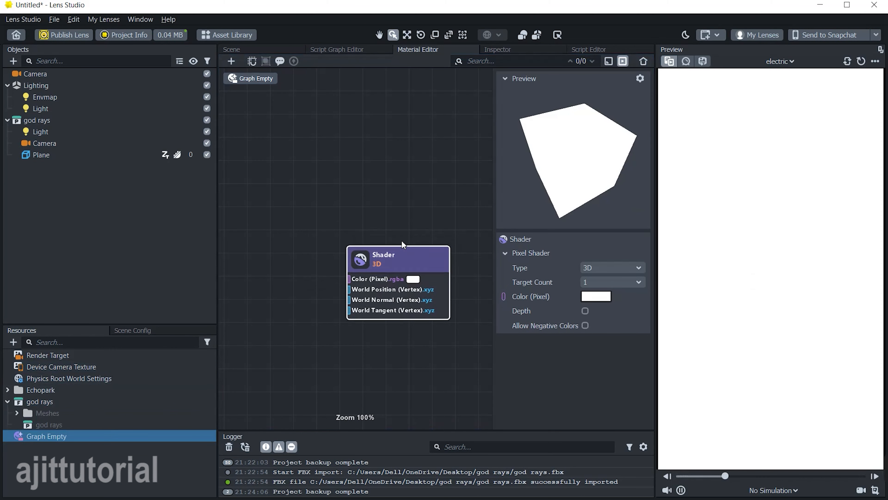
left_click_drag(403, 260, 428, 260)
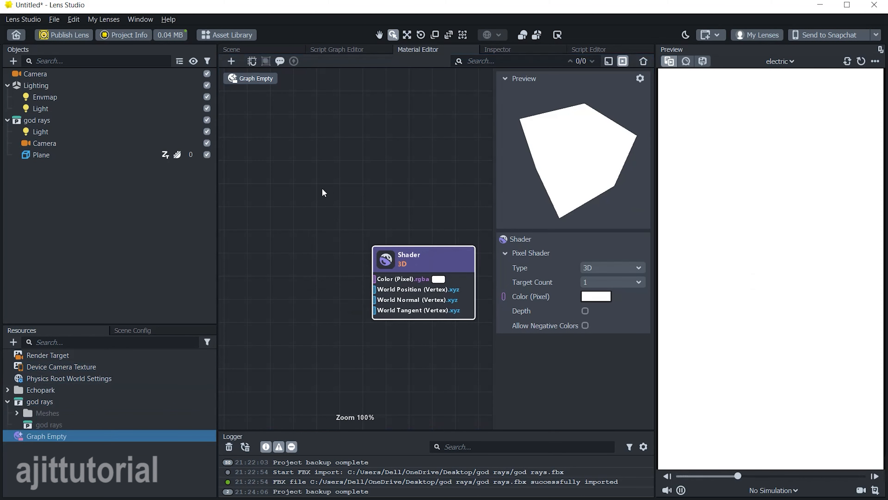
left_click(232, 62)
right_click(321, 212)
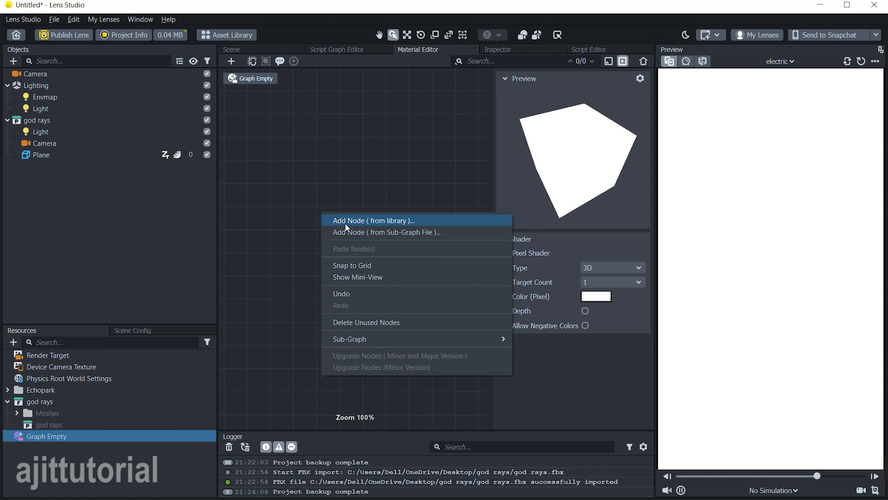
left_click(360, 221)
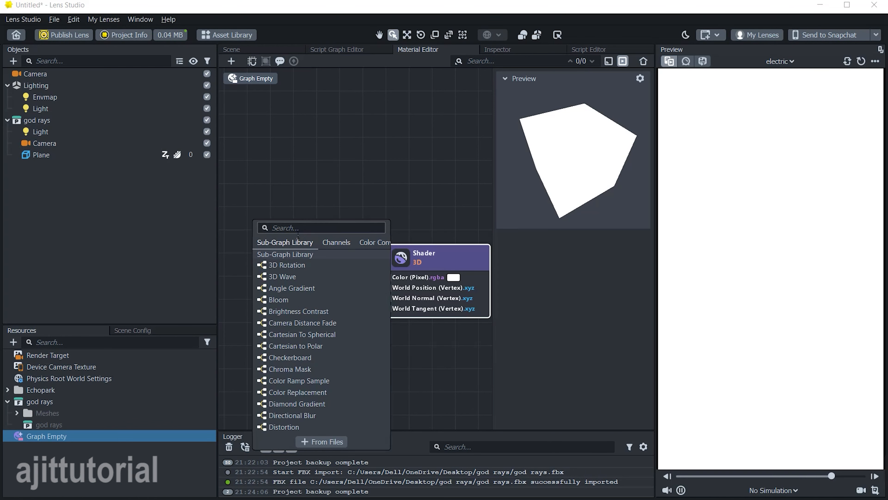
type("2d")
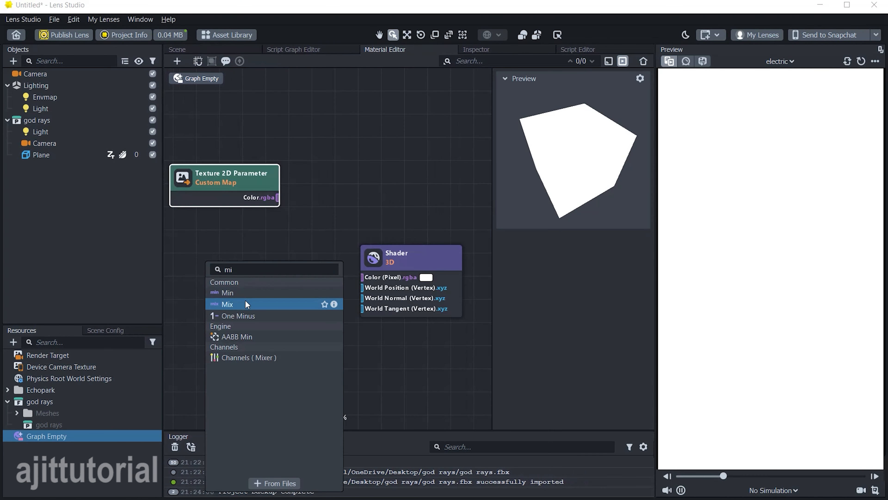
Add a Mix node and a Float Parameter node to the graph and arrange them around the Shader node
left_click(246, 304)
left_click_drag(343, 276, 366, 146)
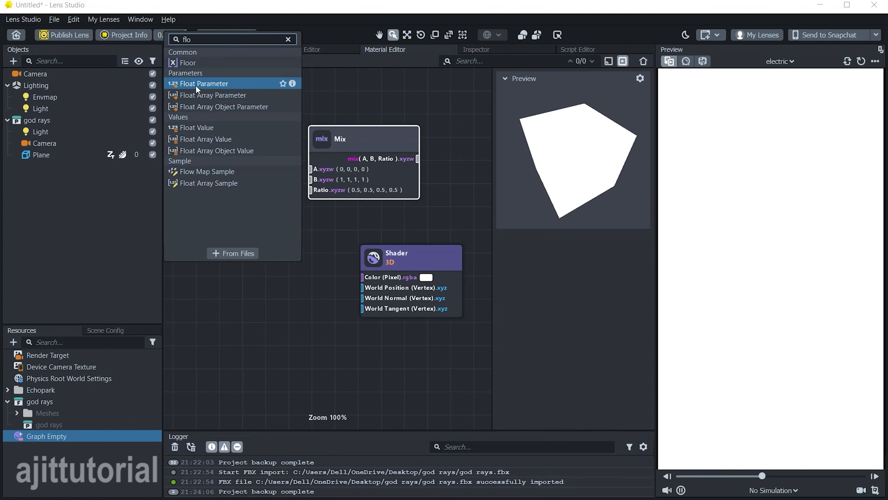
key("Return")
left_click_drag(270, 278, 220, 316)
Set the channels of the Mix node's A, B and Ratio inputs to x
mouse_move(363, 140)
left_mouse_down()
mouse_move(377, 153)
mouse_move(377, 135)
left_mouse_up()
left_click(586, 268)
left_click(583, 340)
left_click(583, 311)
left_click(581, 384)
left_click(580, 355)
left_click(581, 426)
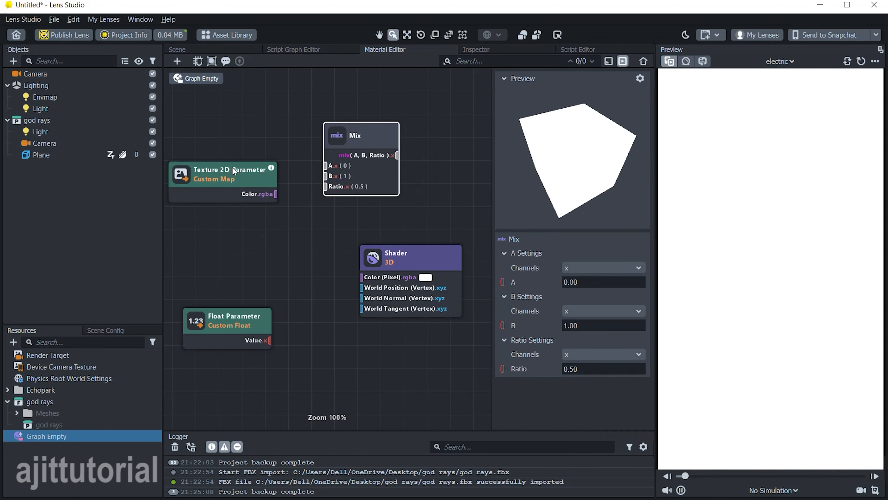
Connect the Texture 2D Parameter's color to Mix input B and the Mix output to the Shader's Color (Pixel)
left_click_drag(233, 169, 225, 154)
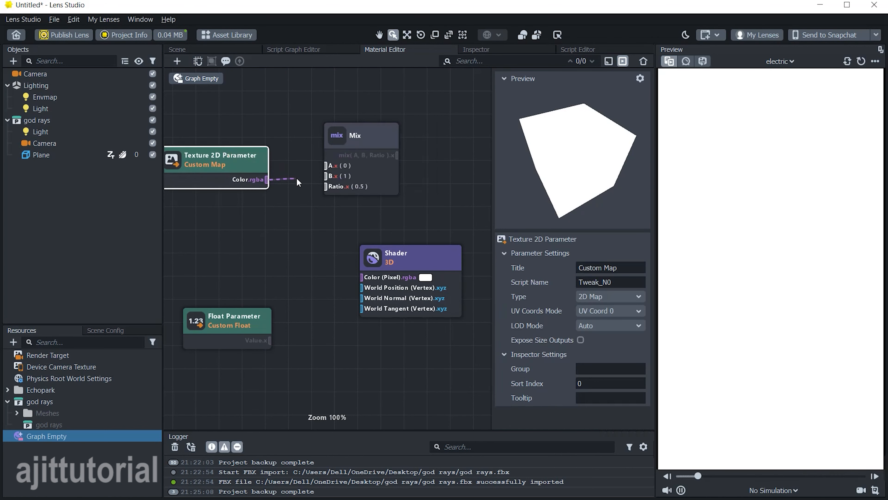
left_click_drag(397, 155, 365, 280)
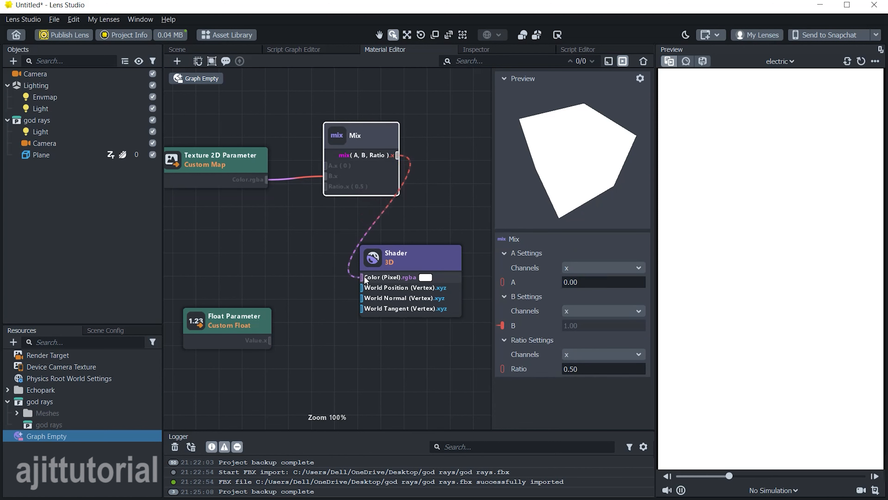
left_click_drag(228, 319, 214, 274)
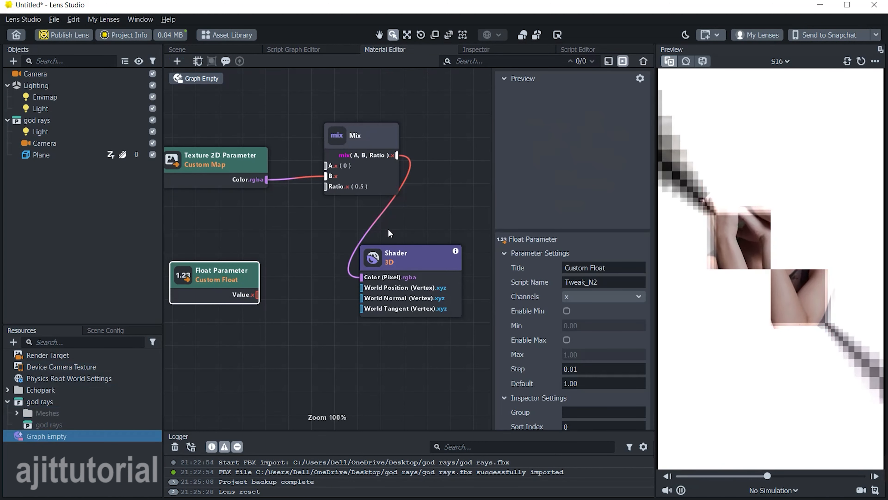
Assign the Device Camera Texture to the Graph Empty material's Custom Map parameter
left_click(493, 52)
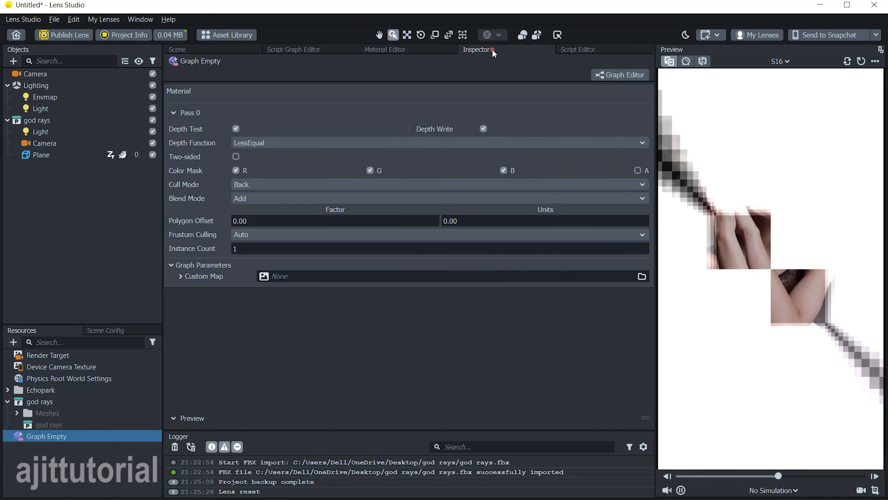
left_click(264, 276)
left_click(406, 162)
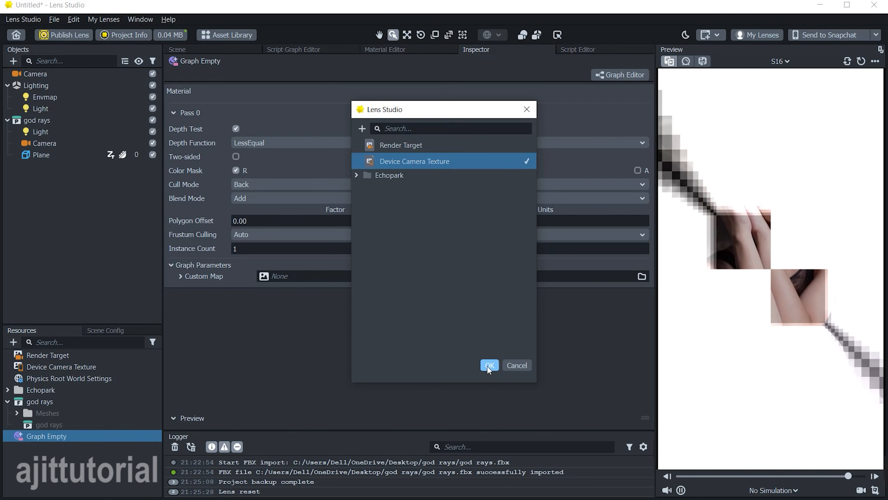
left_click(488, 364)
Connect the Float Parameter's value to the Mix node's Ratio input in the material graph and nudge the Float Parameter node closer
left_click(386, 49)
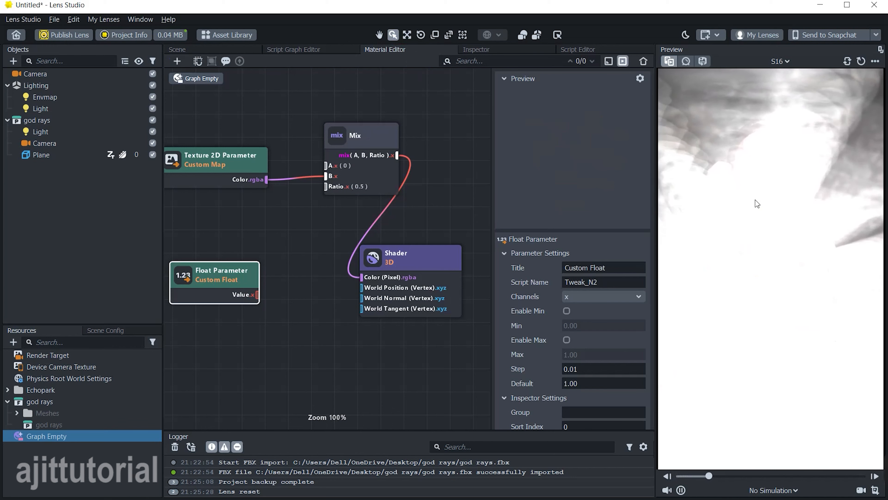
left_click_drag(257, 294, 325, 187)
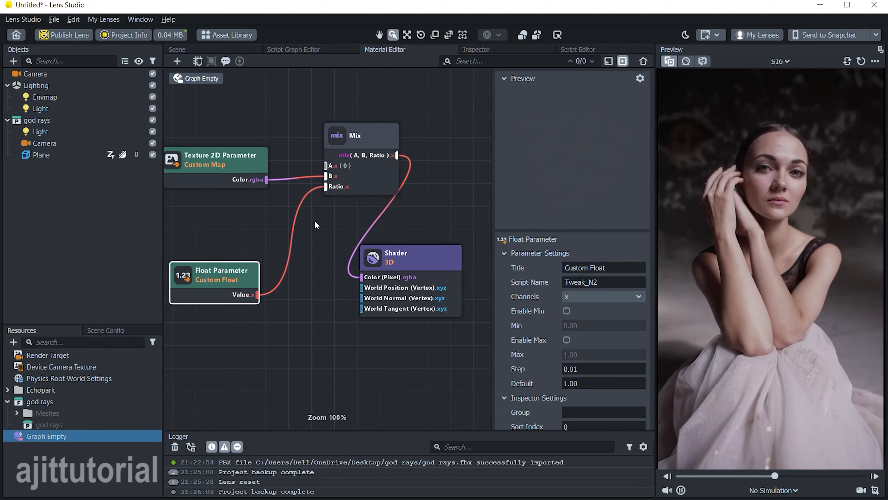
mouse_move(219, 274)
left_mouse_down()
mouse_move(240, 242)
mouse_move(232, 270)
left_mouse_up()
Enable the Float Parameter's limits with a minimum of 0.05 and a maximum of 0.25, and set its step to 0.001
left_click(566, 311)
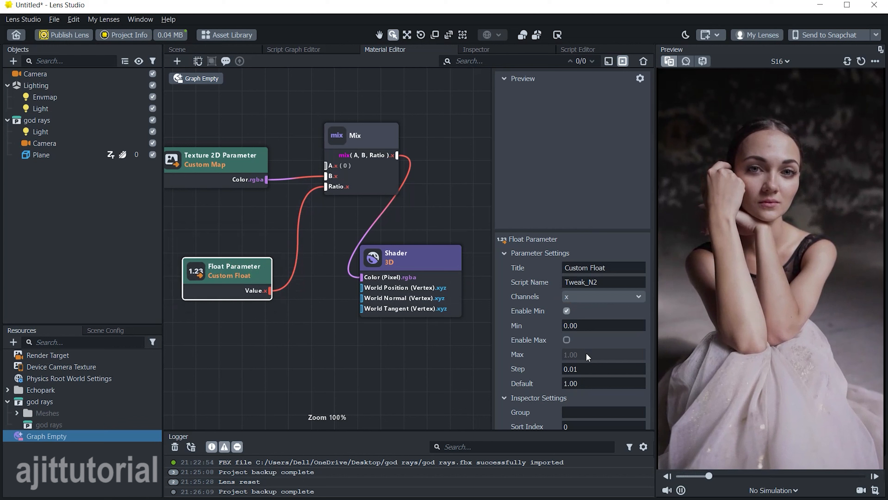
left_click(567, 339)
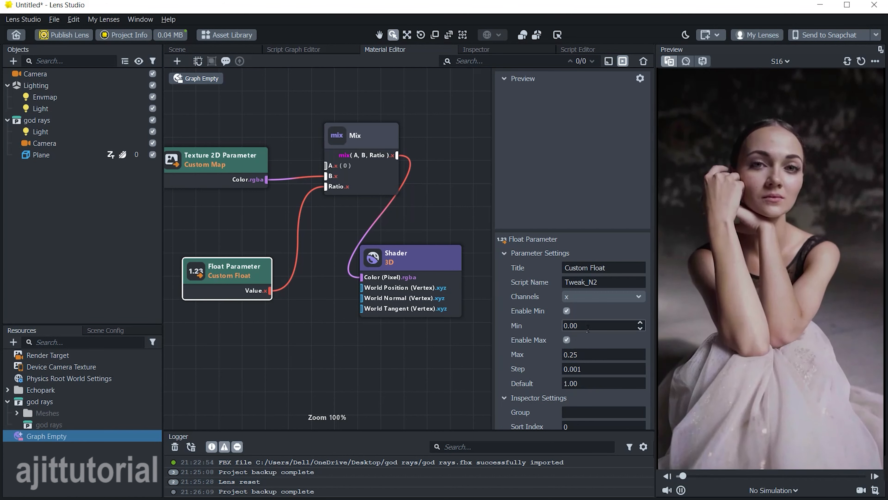
key("Return")
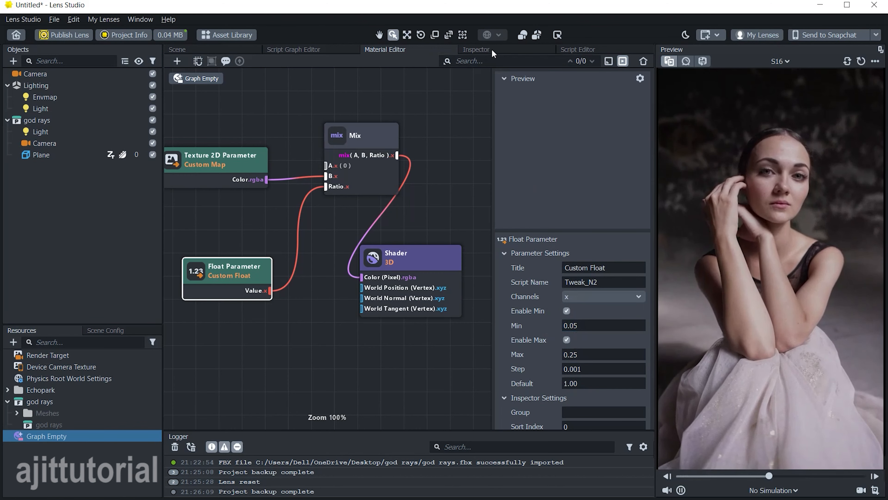
Try the material's Custom Float values on preview clips such as S27 and S32, and set Custom Float to 0.25
left_click(492, 50)
left_click_drag(262, 290, 293, 296)
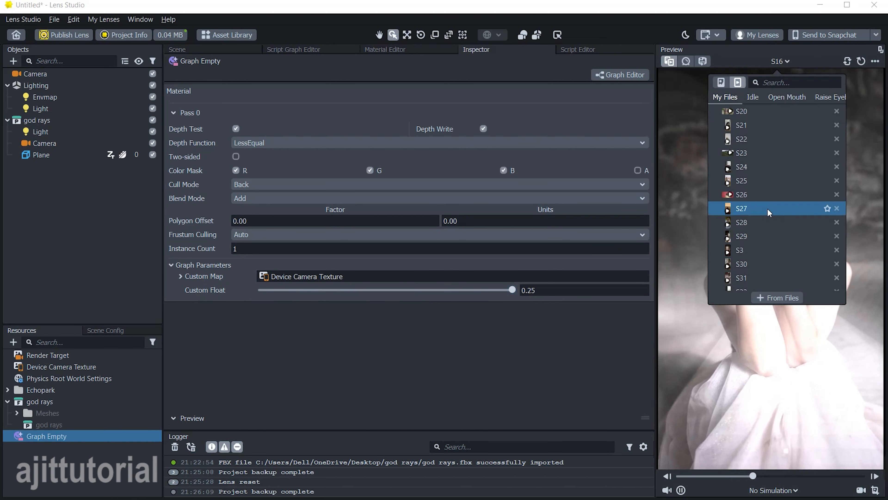
left_click(767, 209)
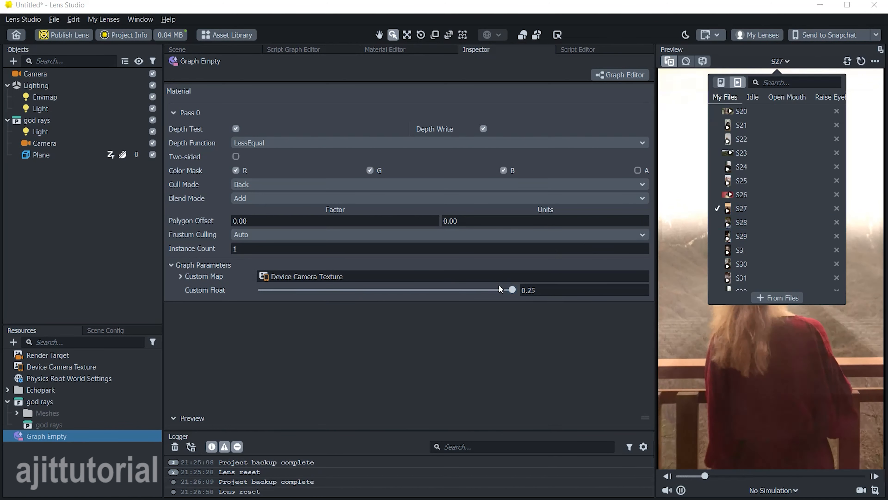
left_click(512, 290)
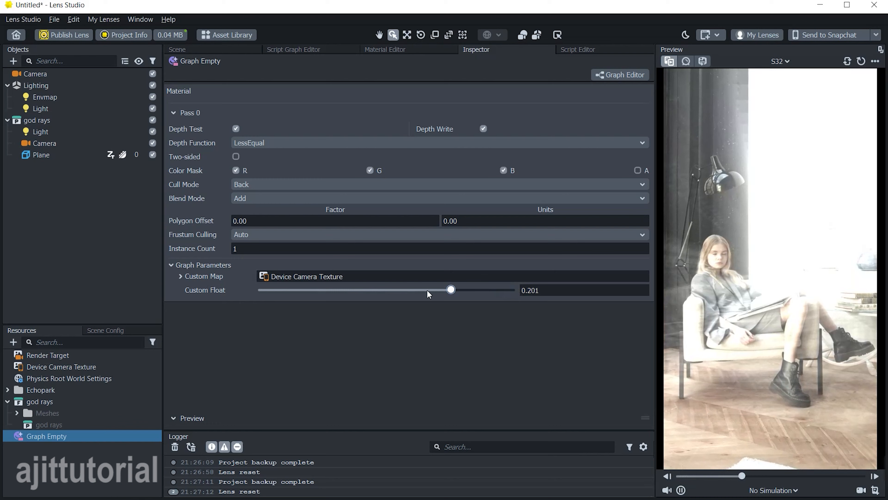
left_click_drag(452, 294, 563, 317)
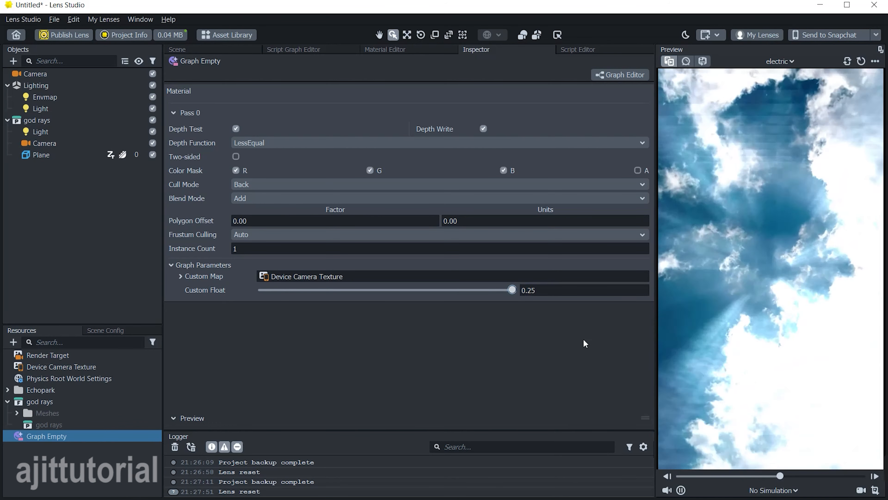